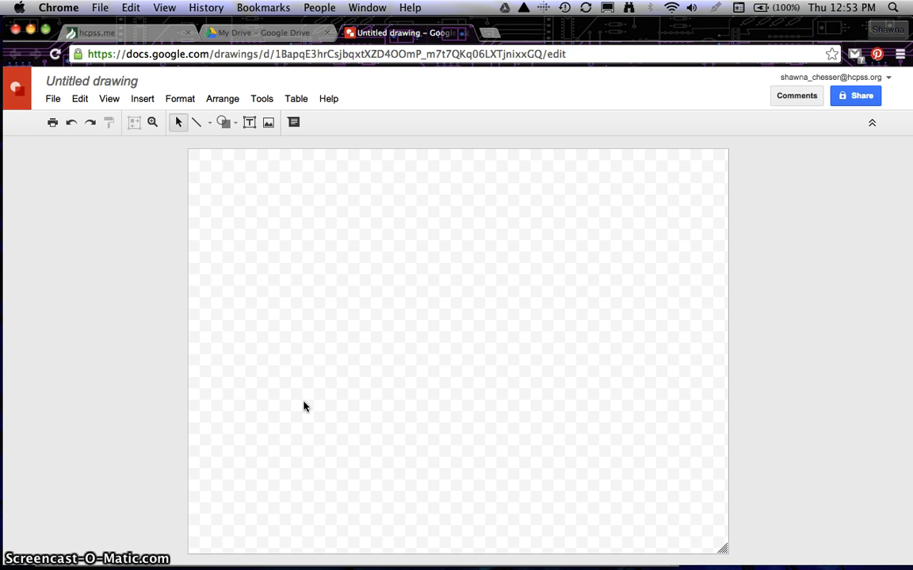
# Draw a flowchart internal storage shape (rectangle with one vertical and one horizontal inner line) covering the whole canvas
pyautogui.click(223, 122)
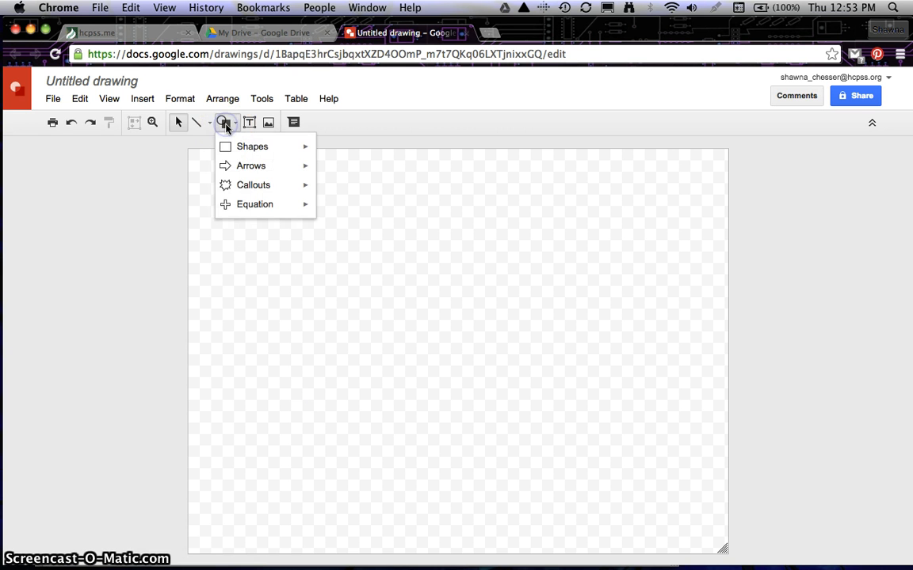
pyautogui.click(252, 147)
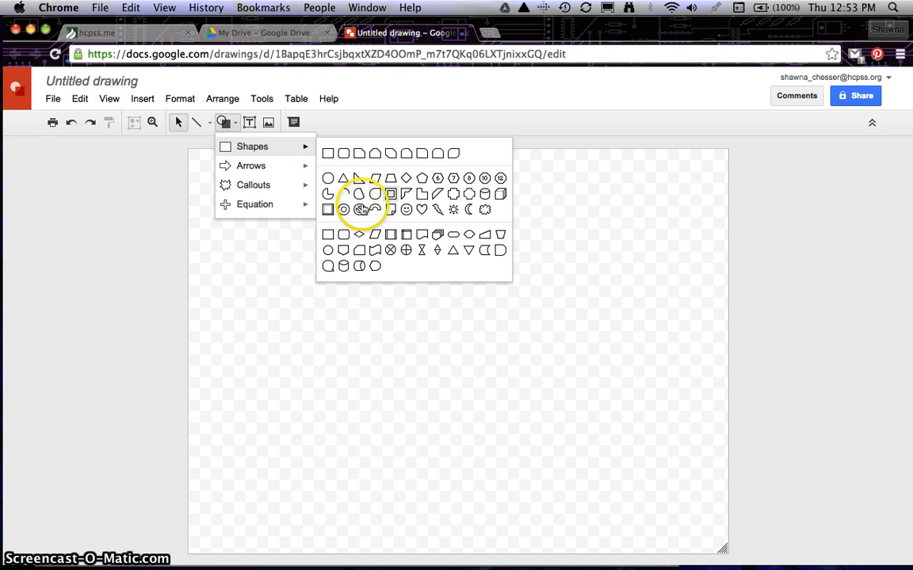
pyautogui.click(405, 236)
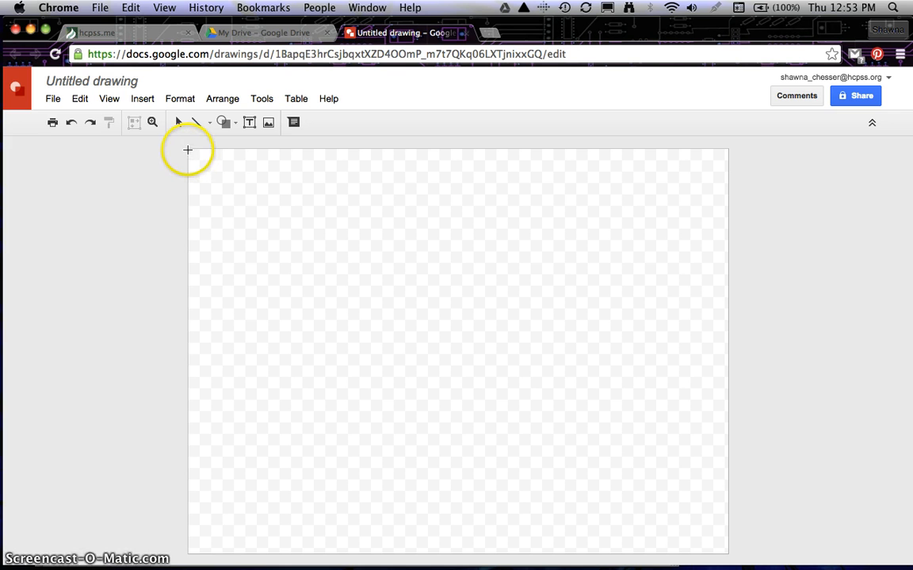
pyautogui.moveTo(188, 150); pyautogui.dragTo(188, 150)
pyautogui.moveTo(505, 259)
pyautogui.mouseDown()
pyautogui.moveTo(657, 393)
pyautogui.moveTo(767, 534)
pyautogui.moveTo(724, 546)
pyautogui.mouseUp()
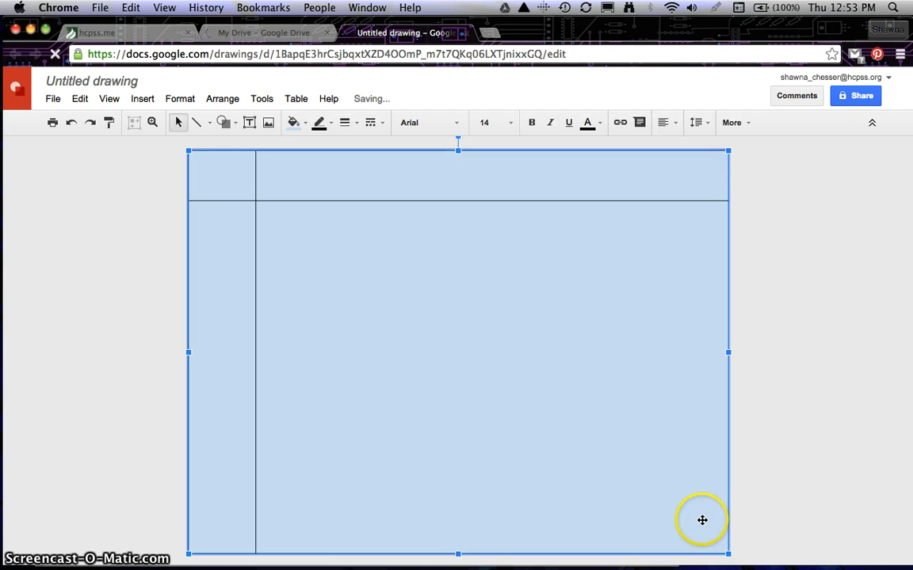
# Try a light yellow fill and a light red fill on the background shape
pyautogui.click(295, 124)
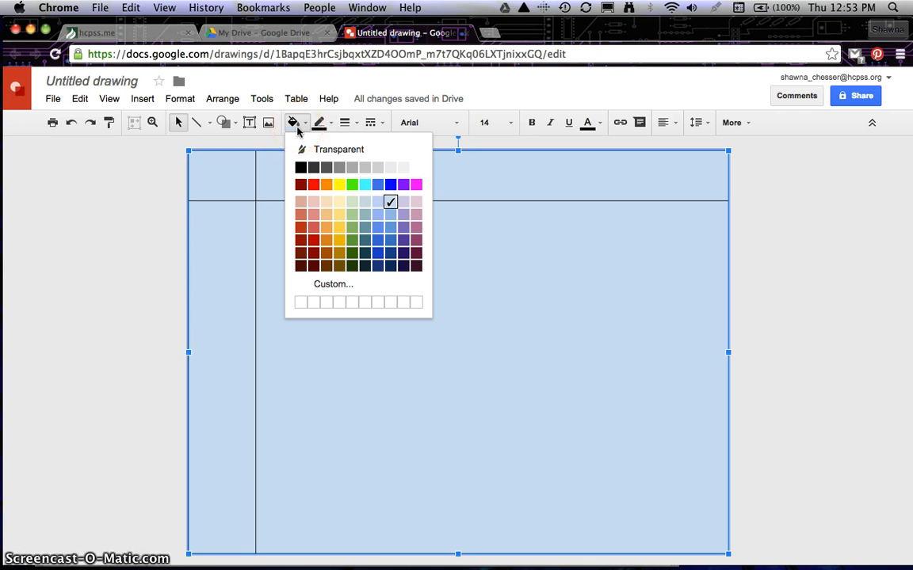
pyautogui.click(339, 204)
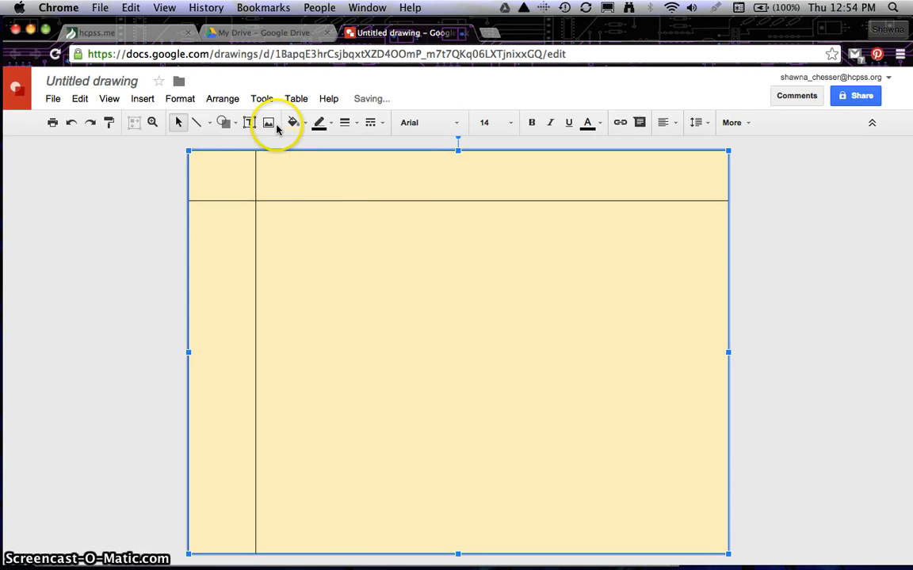
pyautogui.click(298, 125)
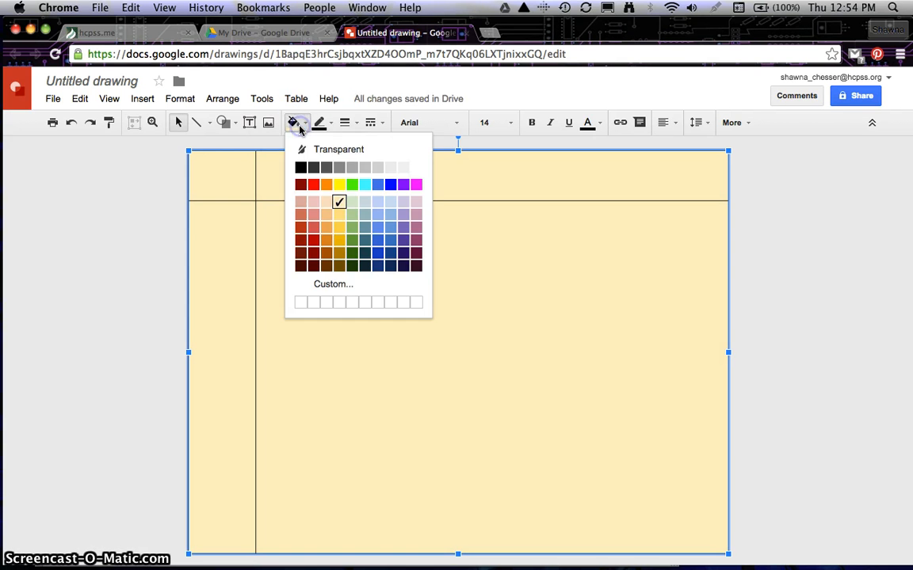
pyautogui.click(313, 202)
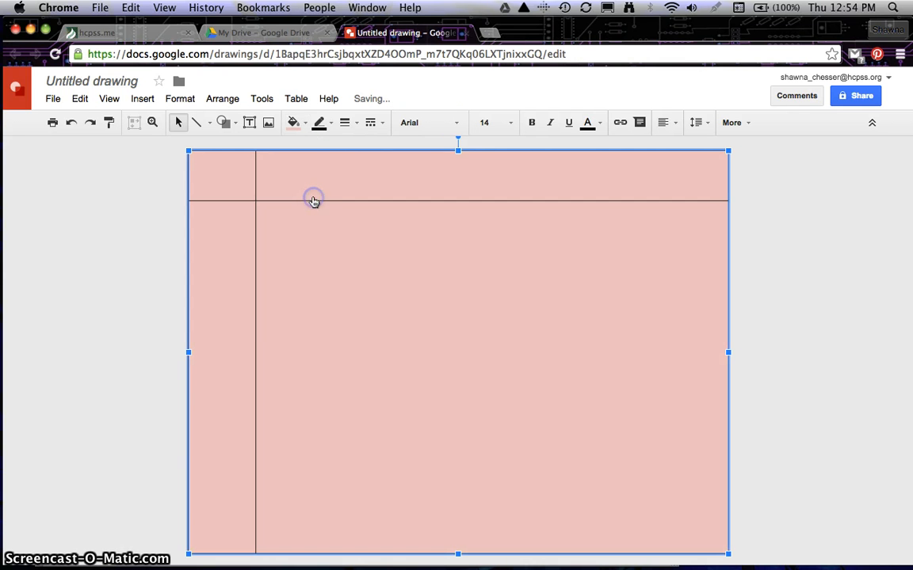
# Fill the background shape with light cornflower blue
pyautogui.click(295, 125)
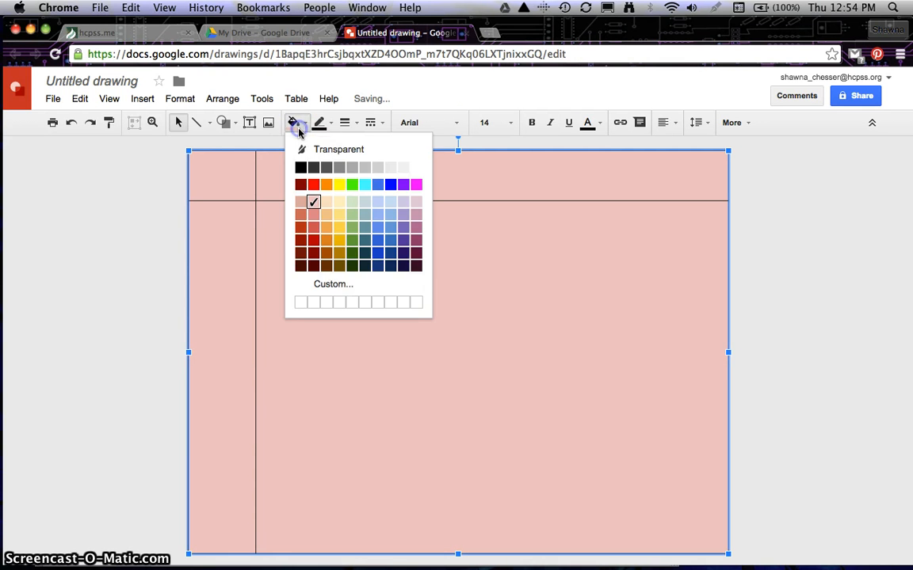
pyautogui.click(379, 203)
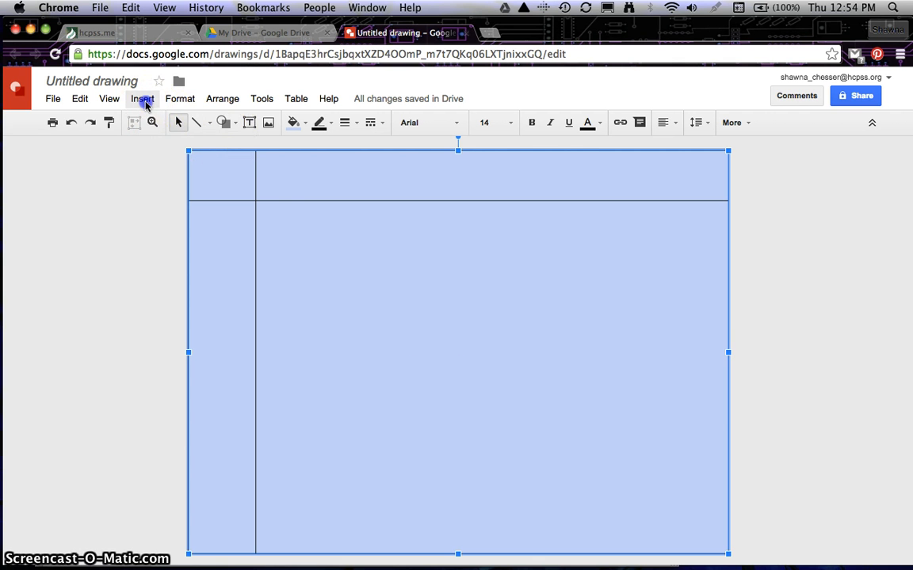
# Insert word art reading "Maryland Institute College of Art"
pyautogui.click(144, 100)
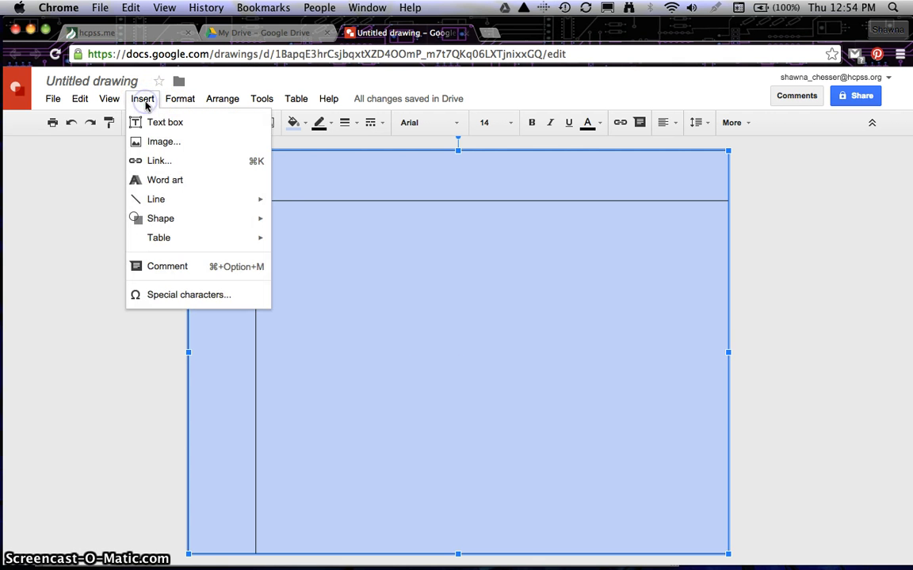
pyautogui.click(163, 180)
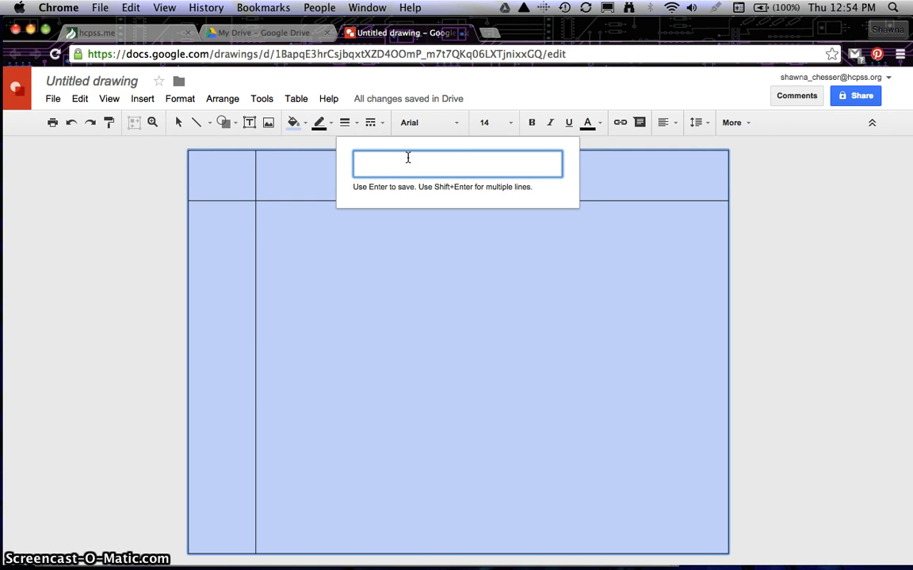
pyautogui.write('Maryland In')
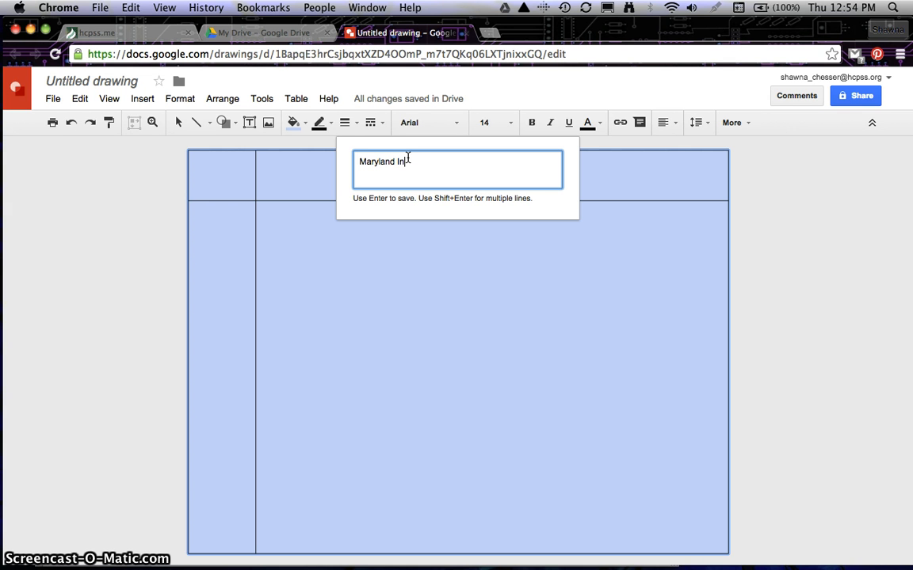
pyautogui.write('stitite')
pyautogui.press('BackSpace')
pyautogui.write('e College of Art')
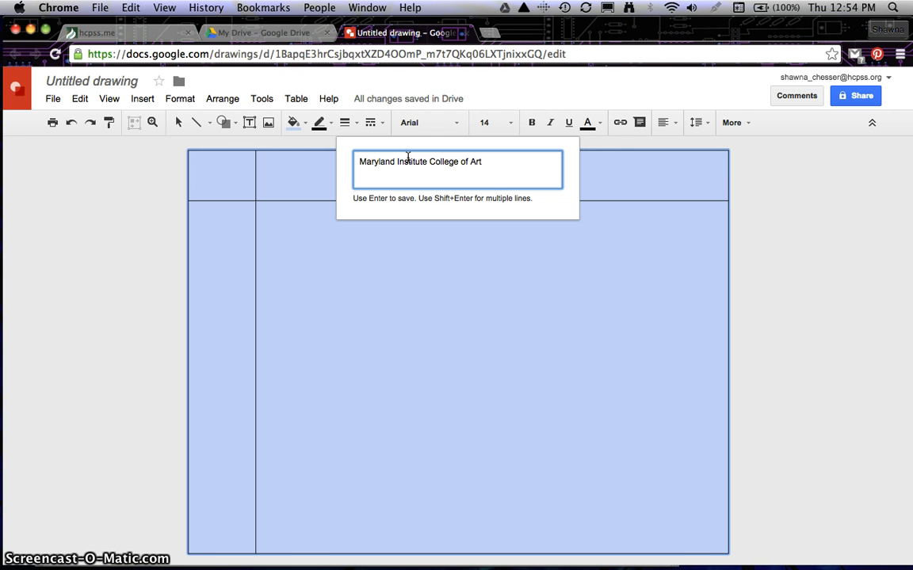
pyautogui.click(478, 160)
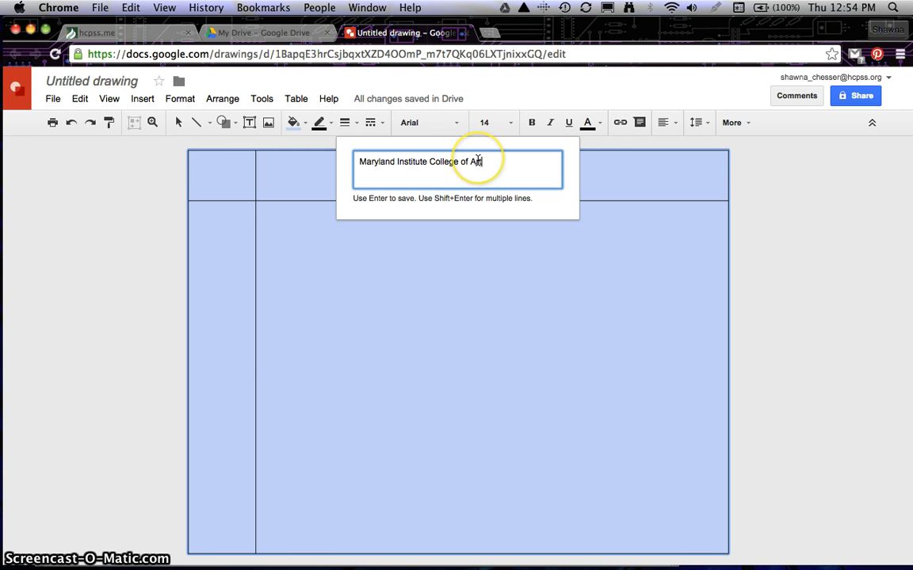
pyautogui.press('Return')
# Move the word art title into the shape's top band and resize it to span from the vertical line to the right edge
pyautogui.moveTo(520, 356); pyautogui.dragTo(507, 179)
pyautogui.click(704, 191)
pyautogui.moveTo(703, 191); pyautogui.dragTo(724, 196)
pyautogui.click(310, 197)
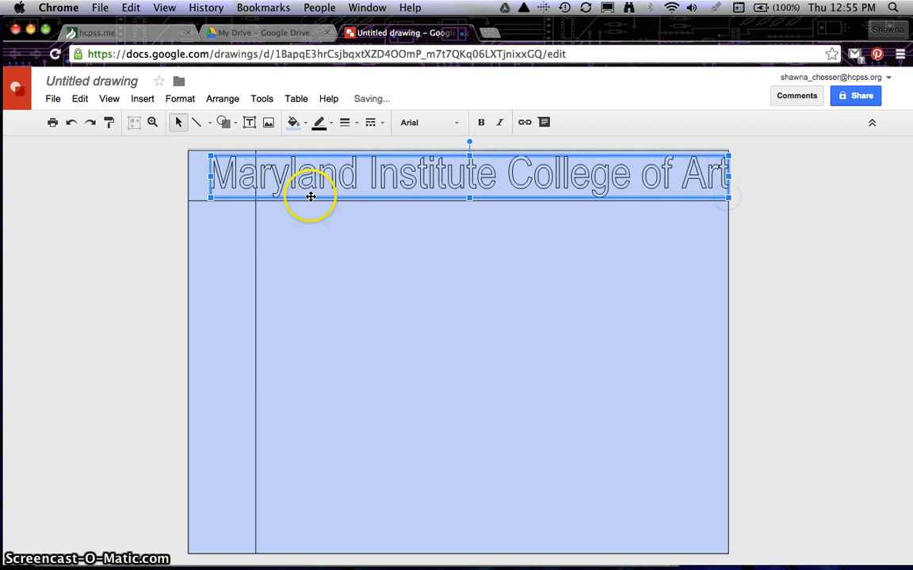
pyautogui.click(220, 192)
pyautogui.moveTo(211, 178); pyautogui.dragTo(256, 180)
pyautogui.click(321, 351)
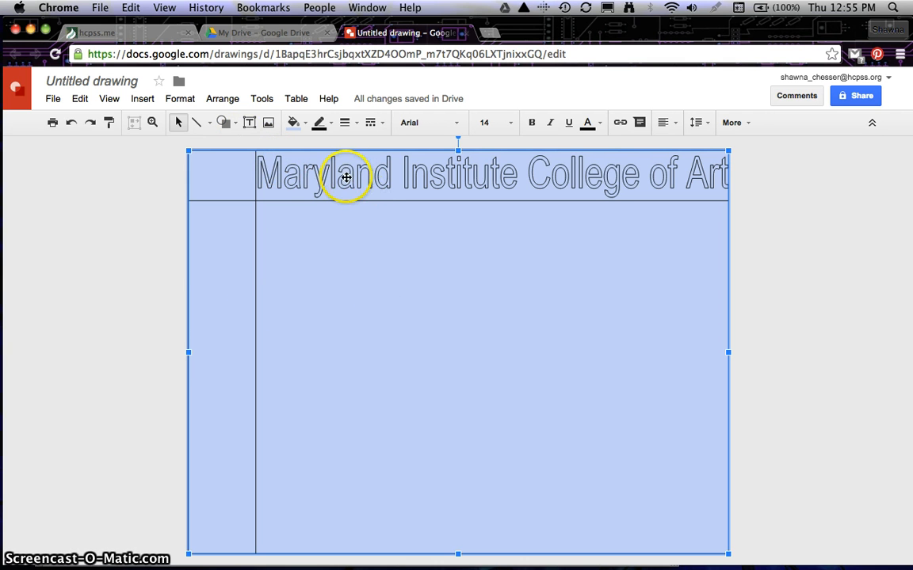
pyautogui.click(150, 98)
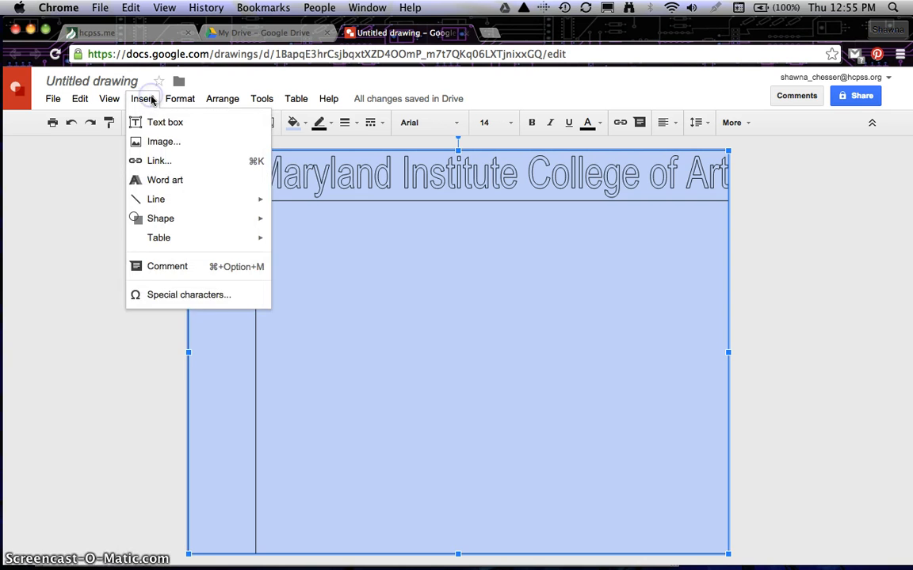
pyautogui.click(155, 122)
pyautogui.moveTo(209, 218); pyautogui.dragTo(405, 376)
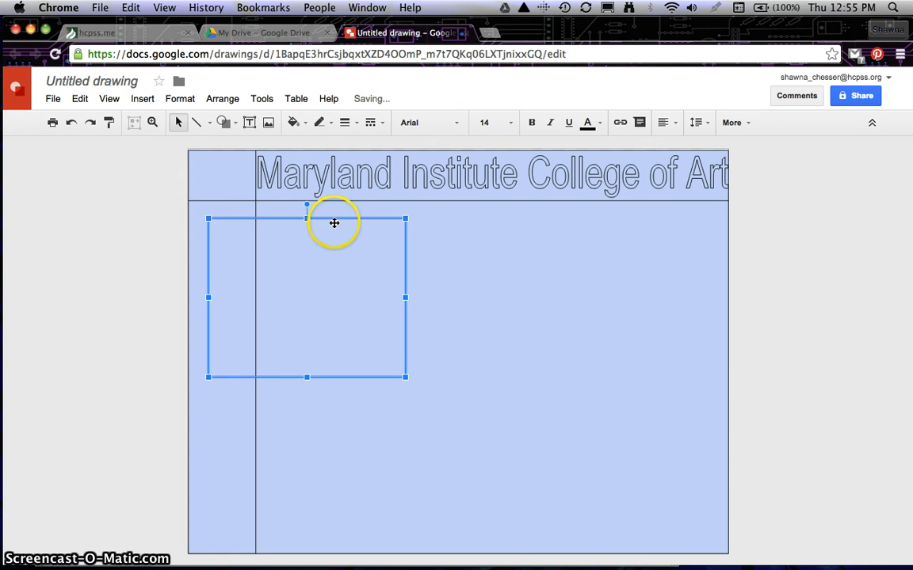
pyautogui.moveTo(336, 219); pyautogui.dragTo(387, 206)
pyautogui.moveTo(368, 388); pyautogui.dragTo(400, 438)
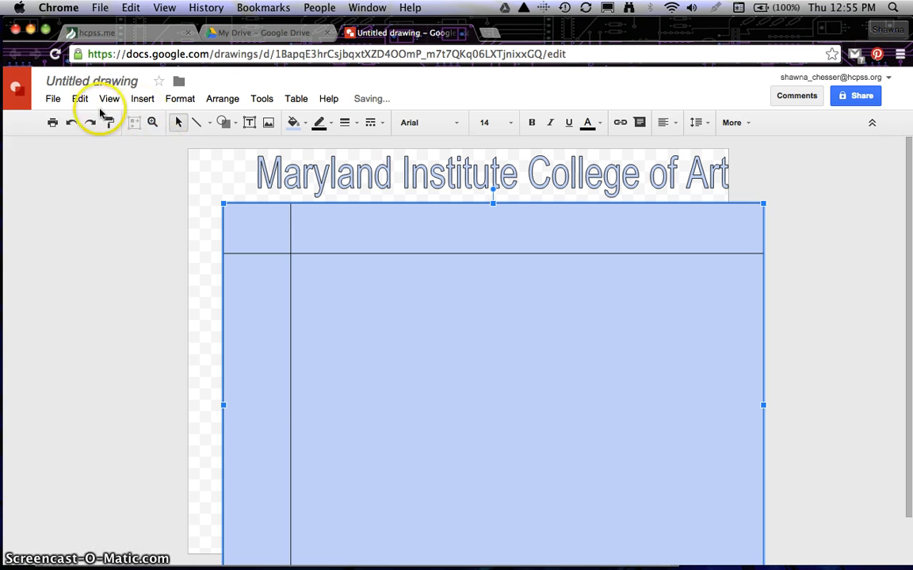
pyautogui.click(72, 123)
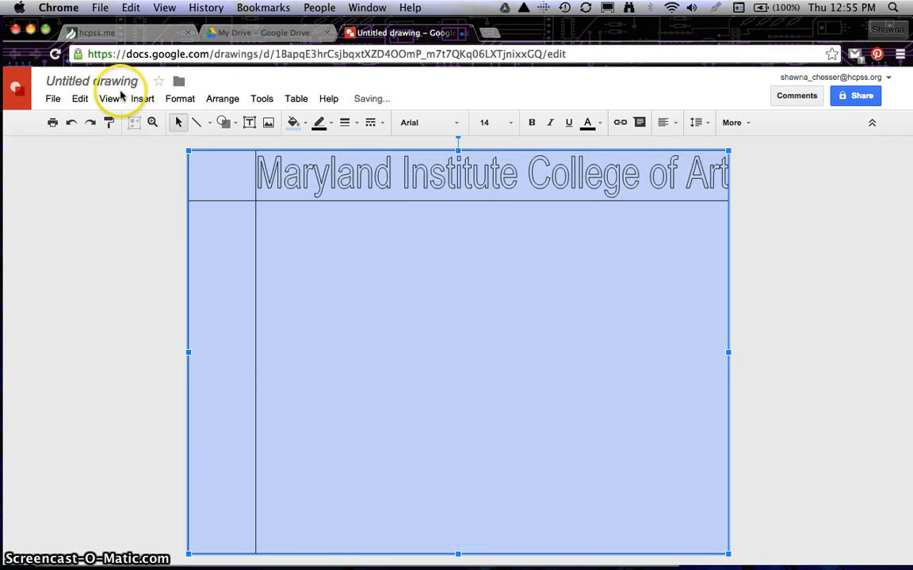
# Add a text box reading "paragraph 1" just below the title, beside the shape's vertical line
pyautogui.click(108, 99)
pyautogui.moveTo(85, 100)
pyautogui.moveTo(141, 98)
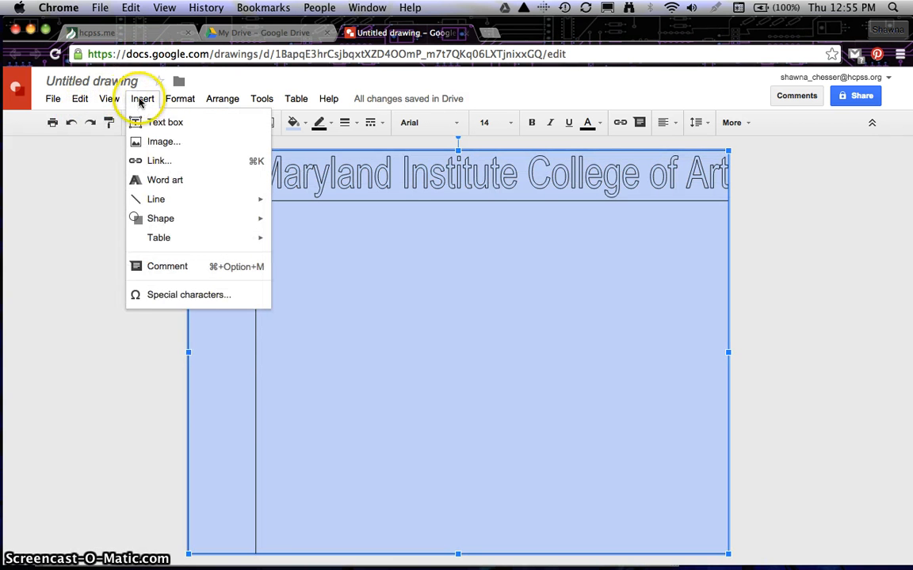
pyautogui.click(145, 123)
pyautogui.moveTo(266, 211); pyautogui.dragTo(484, 364)
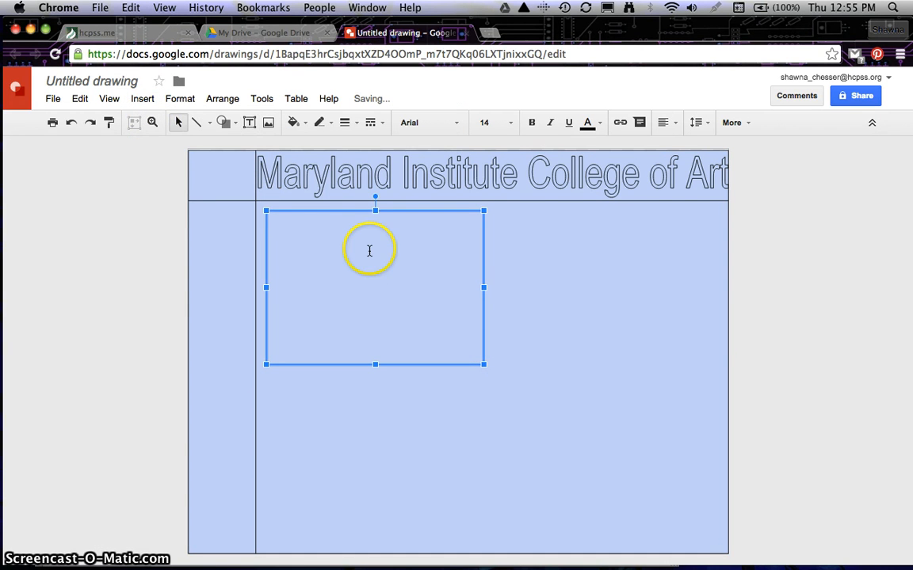
pyautogui.write('parara')
pyautogui.press('BackSpace')
pyautogui.press('BackSpace')
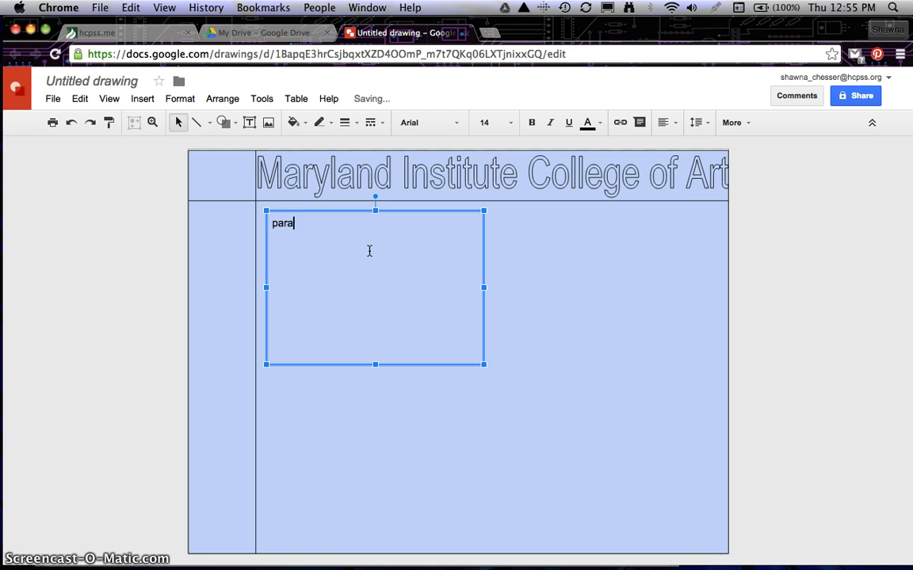
pyautogui.write('graph 1')
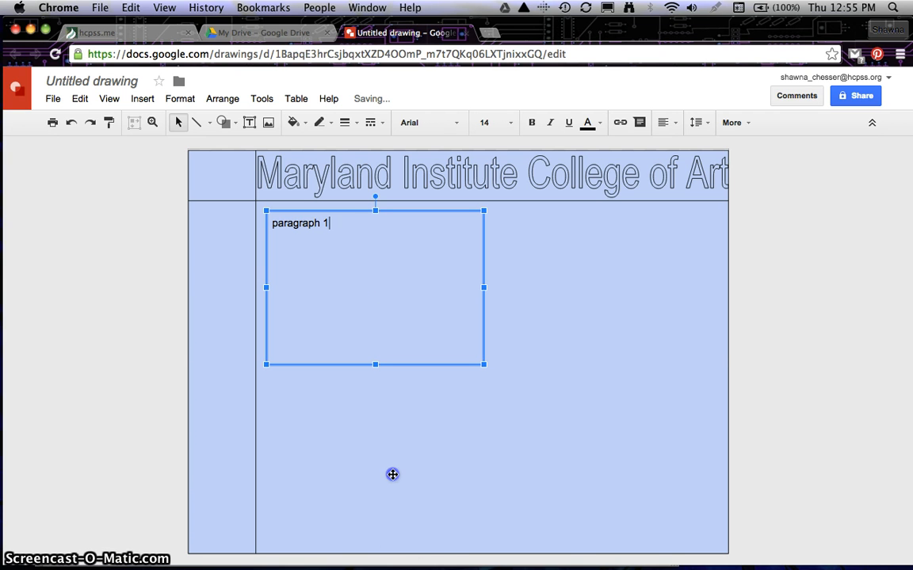
pyautogui.click(393, 474)
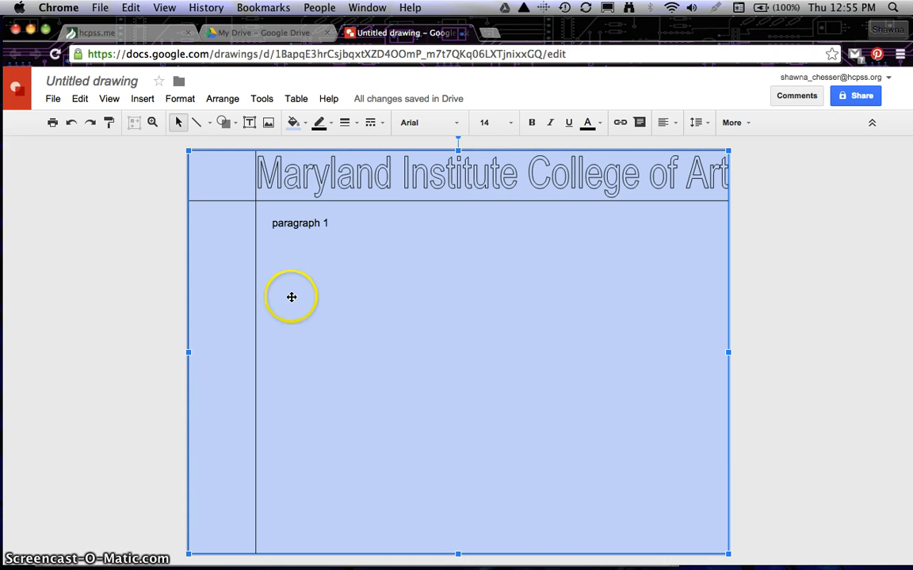
# Add a text box reading "paragraph 2" in the lower middle of the background shape
pyautogui.click(142, 98)
pyautogui.click(152, 124)
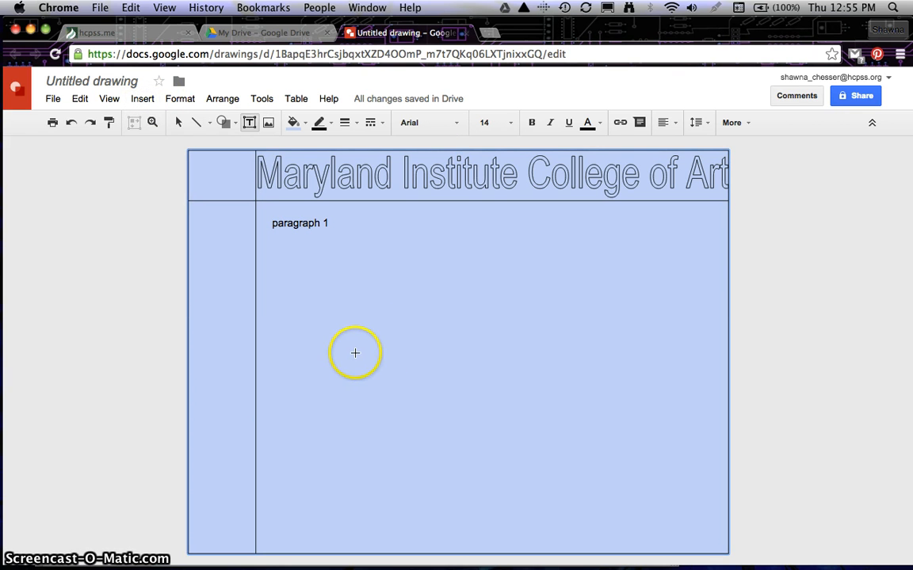
pyautogui.moveTo(353, 367); pyautogui.dragTo(600, 537)
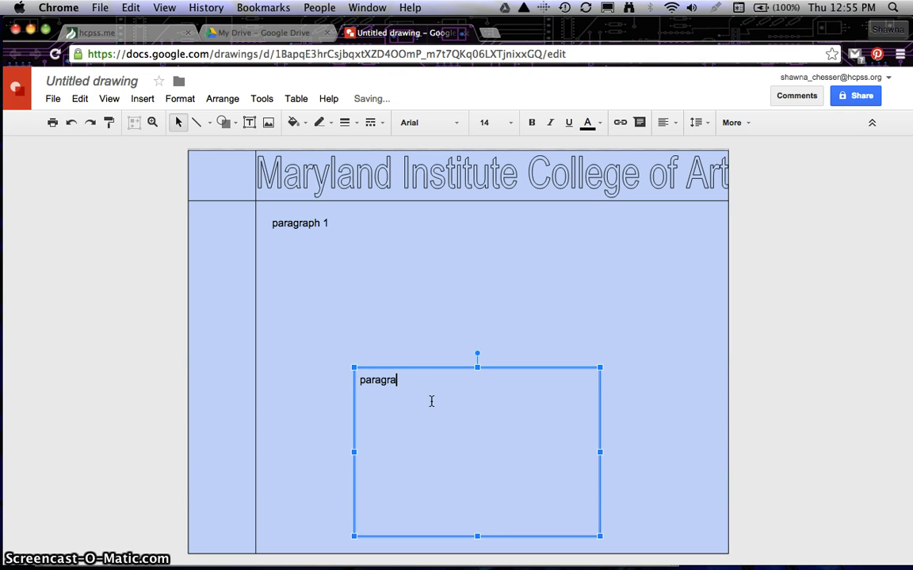
pyautogui.click(581, 277)
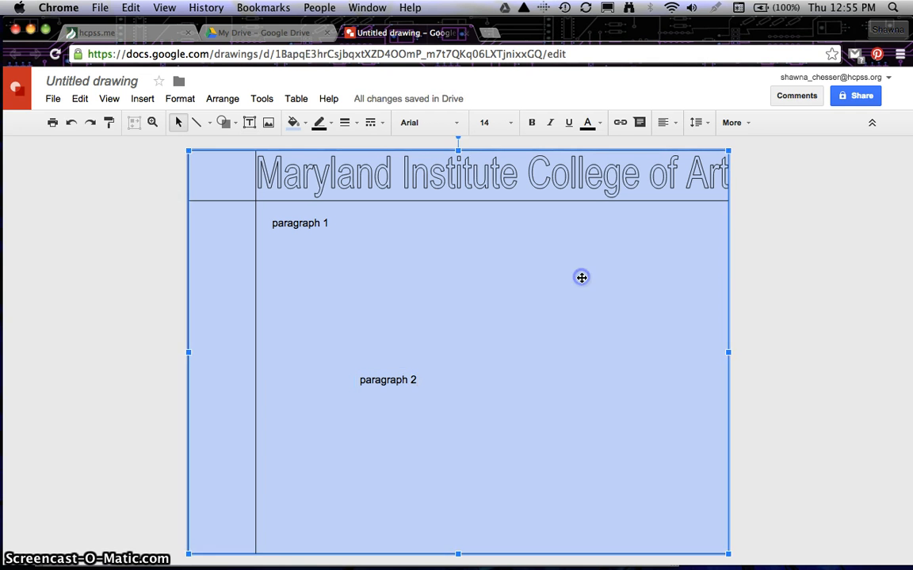
# Add a text box reading "paragraph 3" below the title, on the right side of the background shape
pyautogui.click(142, 99)
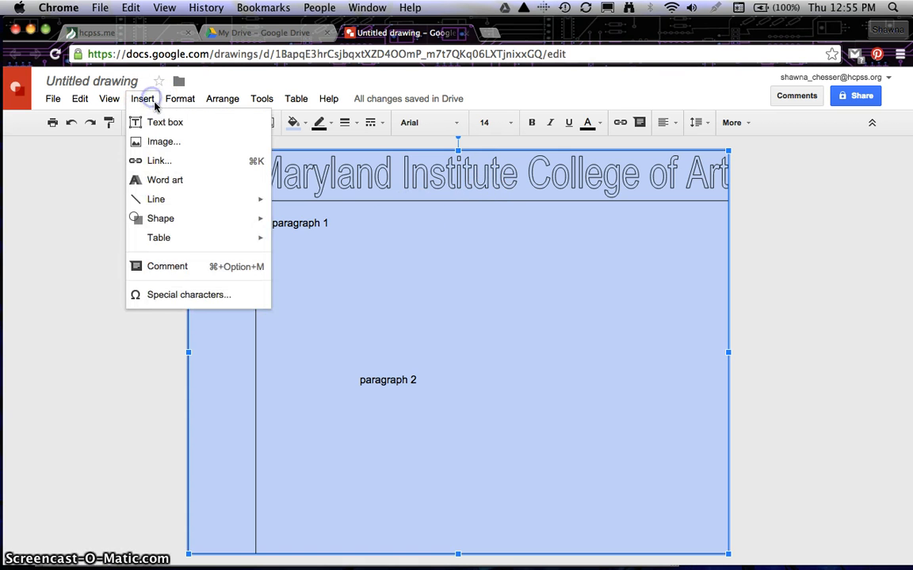
pyautogui.click(157, 123)
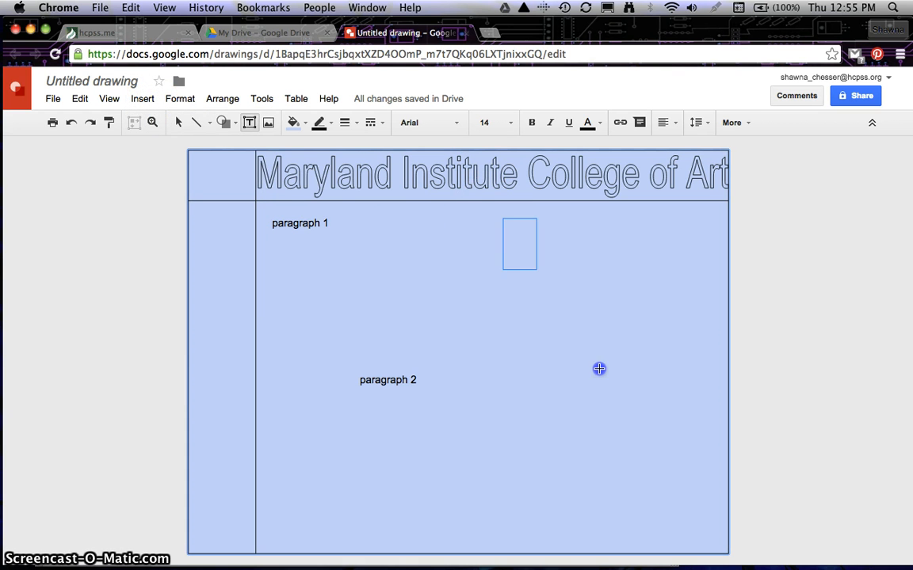
pyautogui.moveTo(599, 369); pyautogui.dragTo(703, 386)
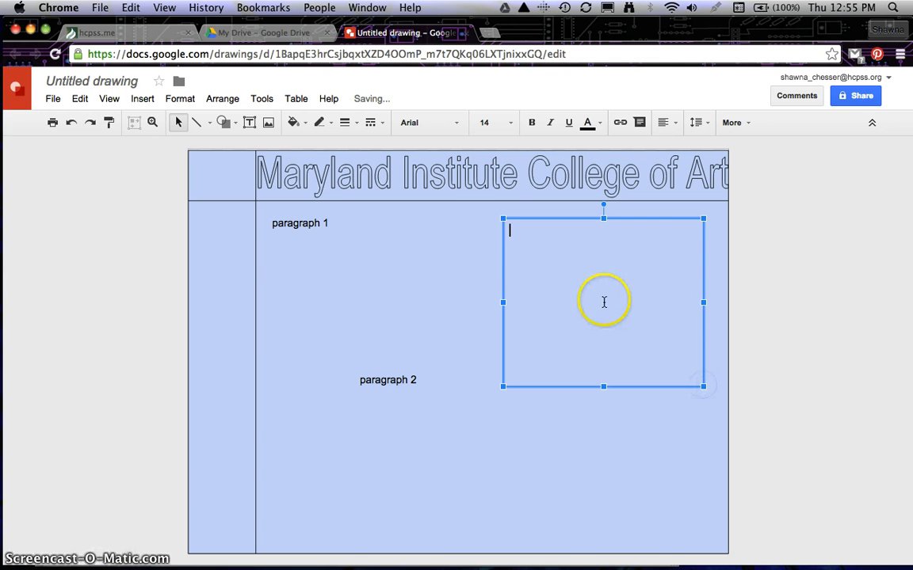
pyautogui.write('paragrap')
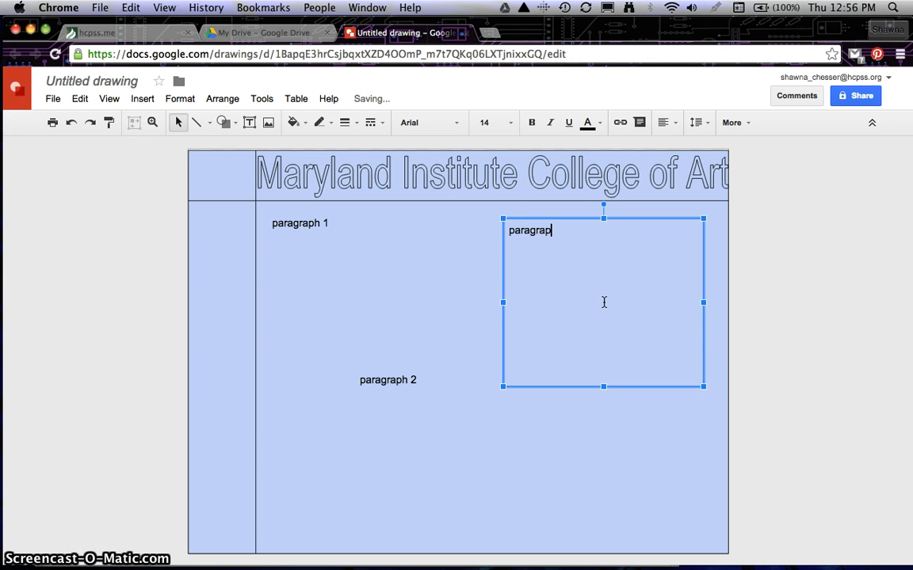
pyautogui.write('h 3')
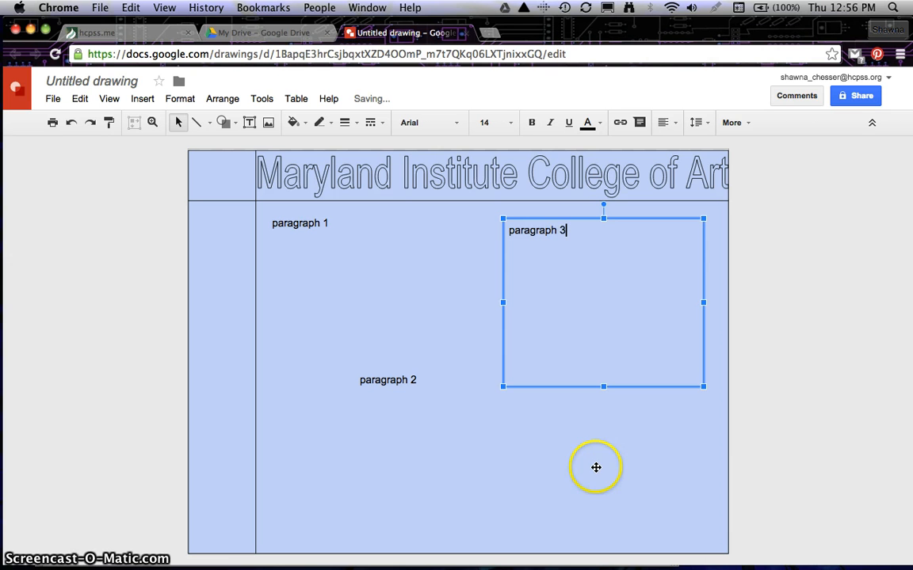
pyautogui.click(597, 466)
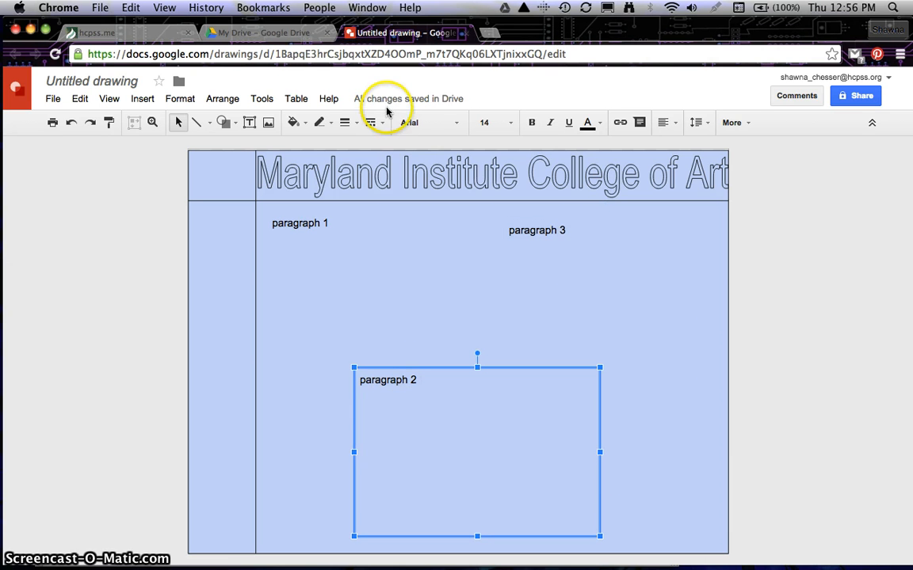
# Fill the "paragraph 2" text box with white, move it to the background's lower-right corner and shrink it from its upper-left corner
pyautogui.click(297, 124)
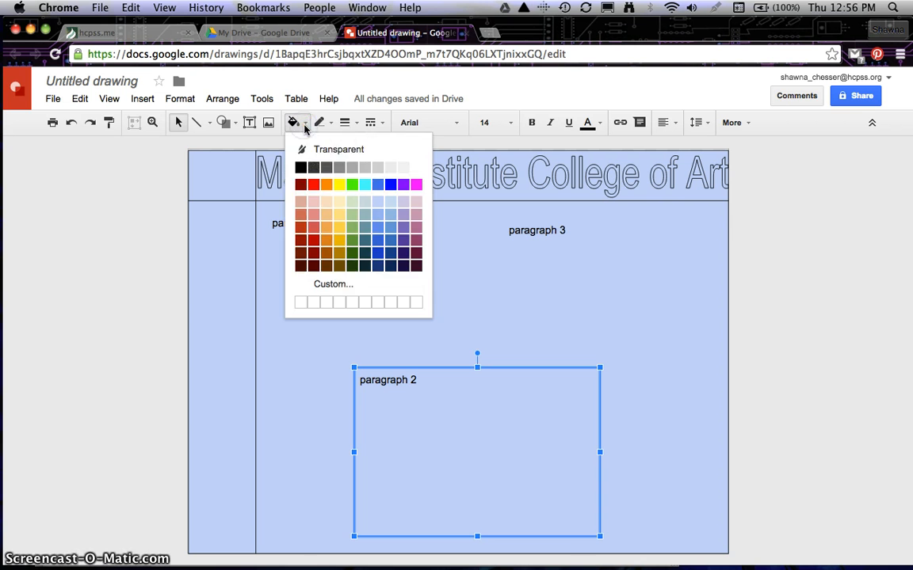
pyautogui.click(413, 169)
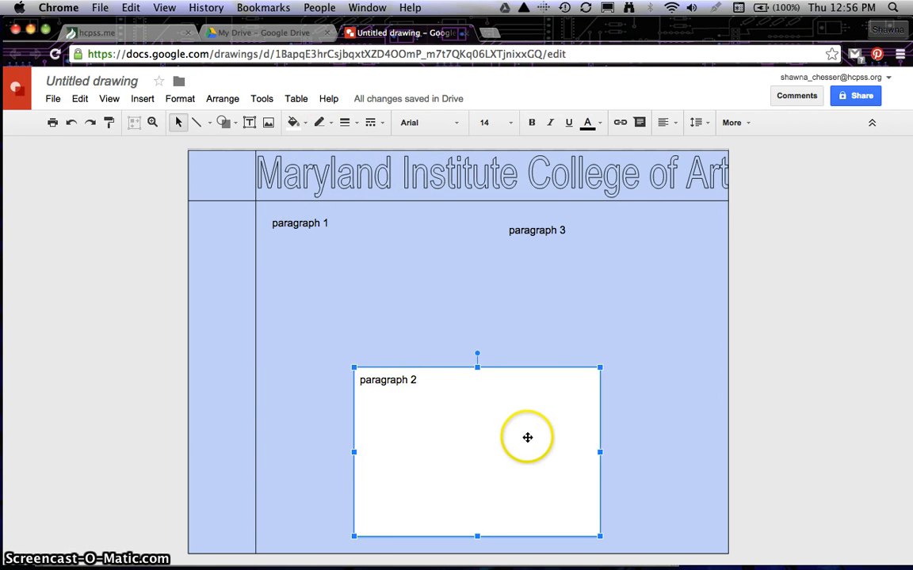
pyautogui.moveTo(528, 438); pyautogui.dragTo(648, 443)
pyautogui.click(481, 386)
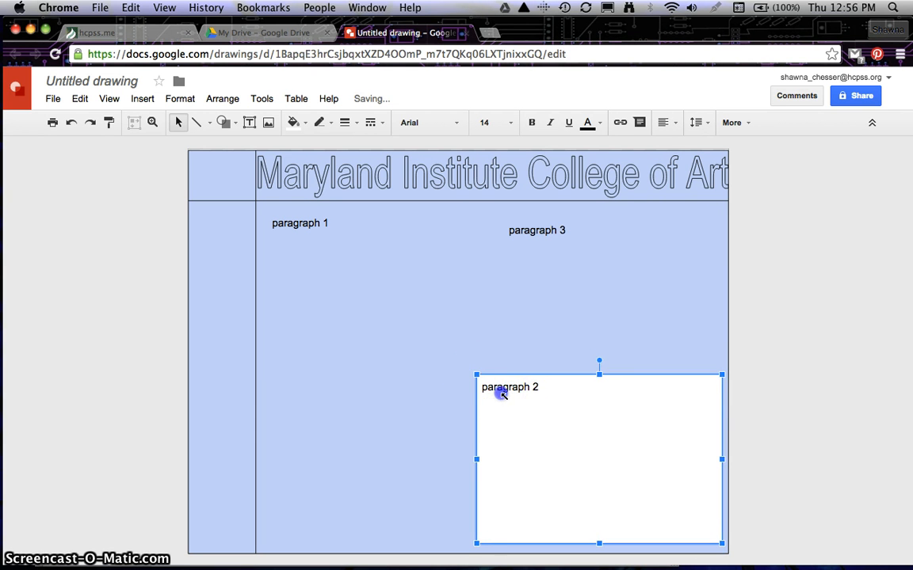
pyautogui.moveTo(476, 375); pyautogui.dragTo(508, 408)
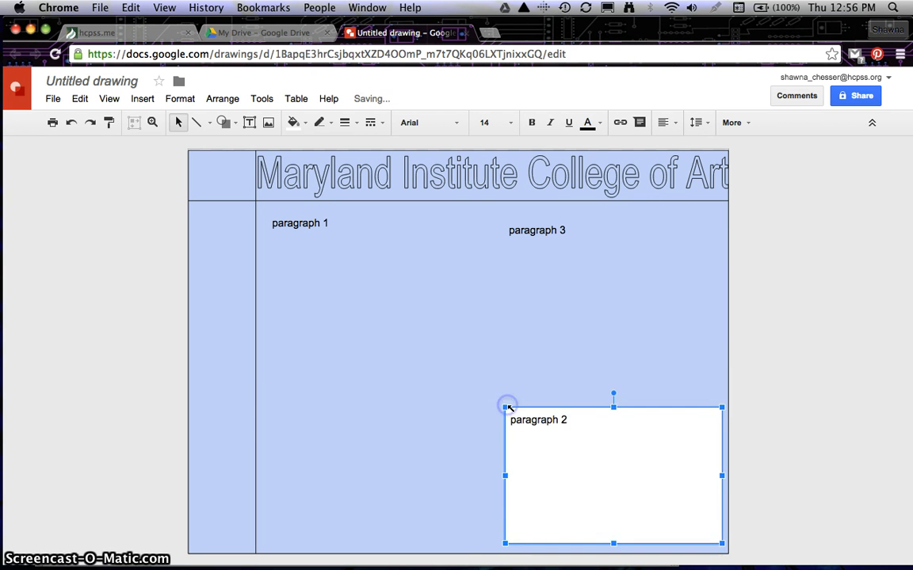
# Fill the "paragraph 3" text box with white and shrink it slightly from its upper-left corner
pyautogui.click(525, 230)
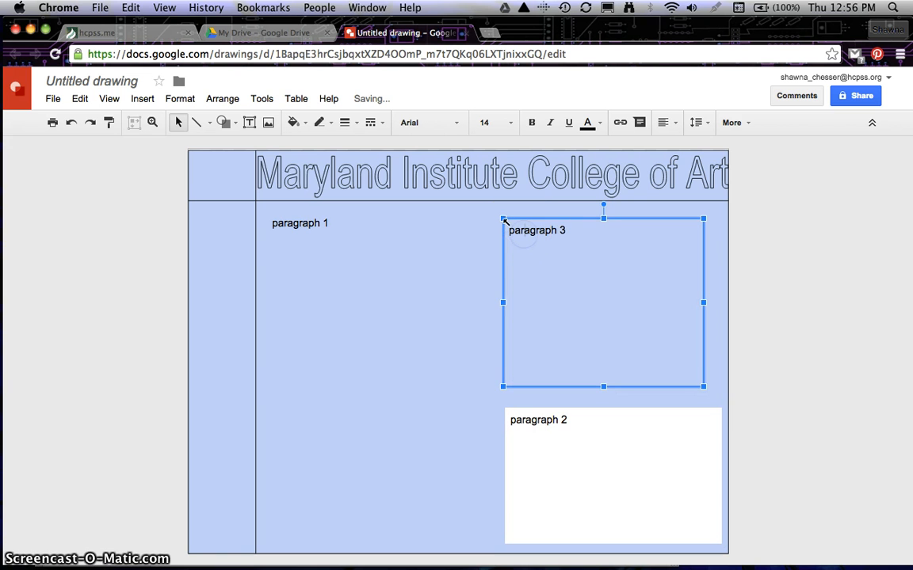
pyautogui.click(296, 124)
pyautogui.click(413, 168)
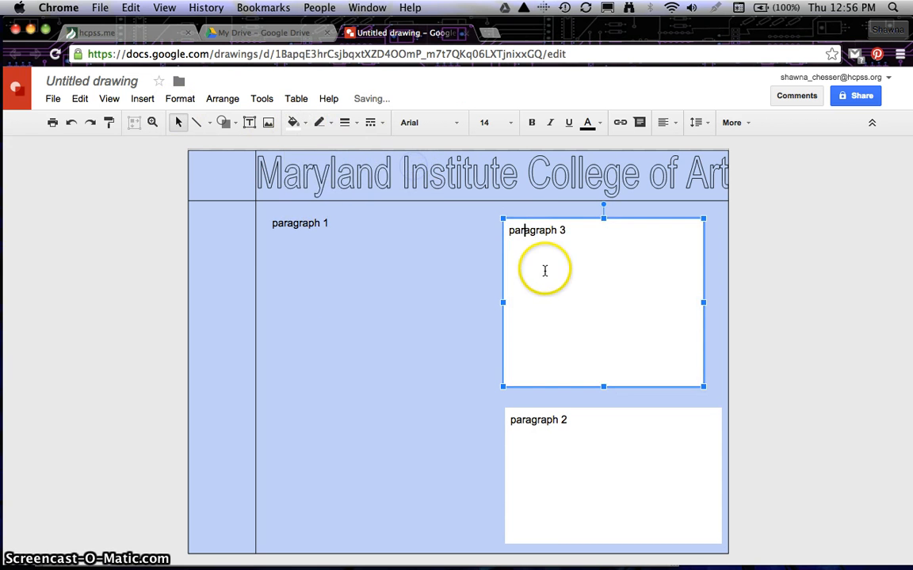
pyautogui.moveTo(508, 220); pyautogui.dragTo(515, 232)
# Fill the "paragraph 1" text box with white and nudge it slightly up toward the title band
pyautogui.click(306, 220)
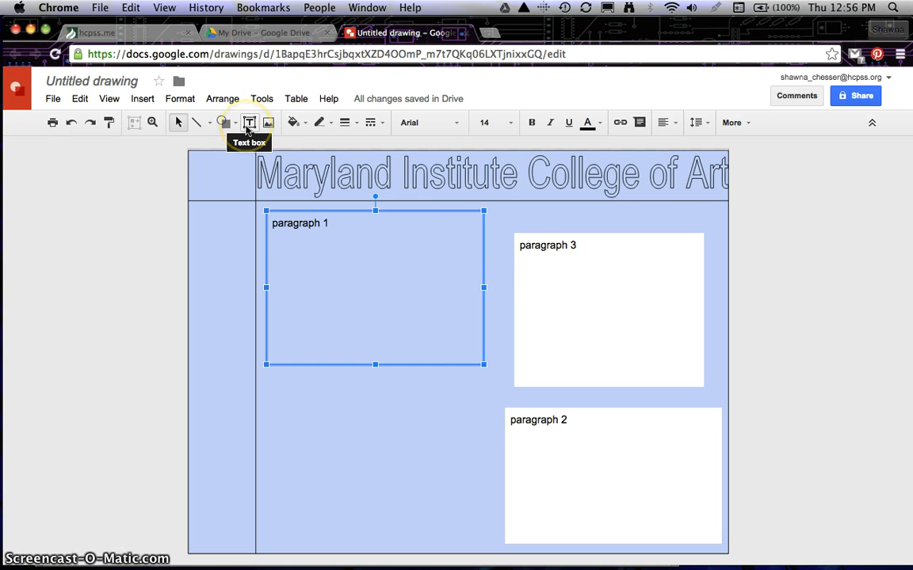
pyautogui.click(294, 123)
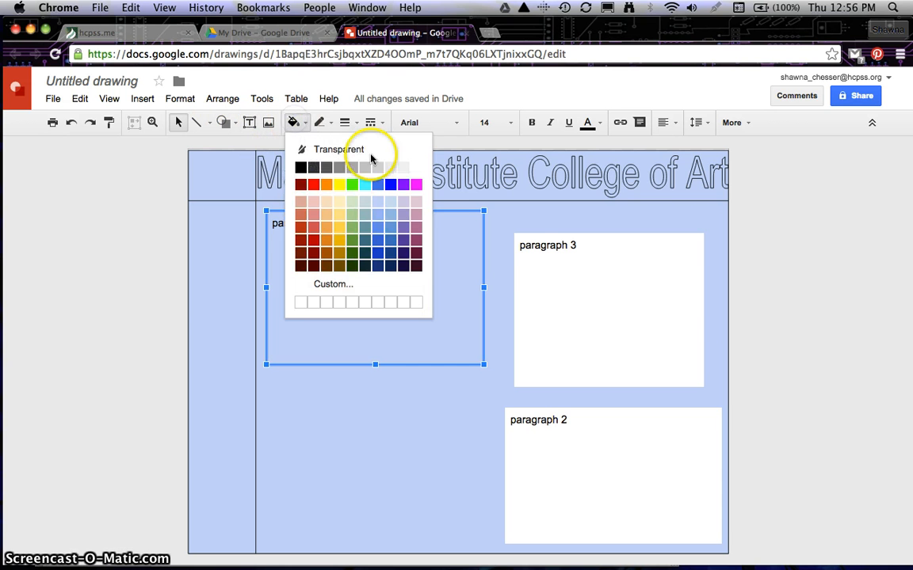
pyautogui.click(418, 168)
pyautogui.click(387, 428)
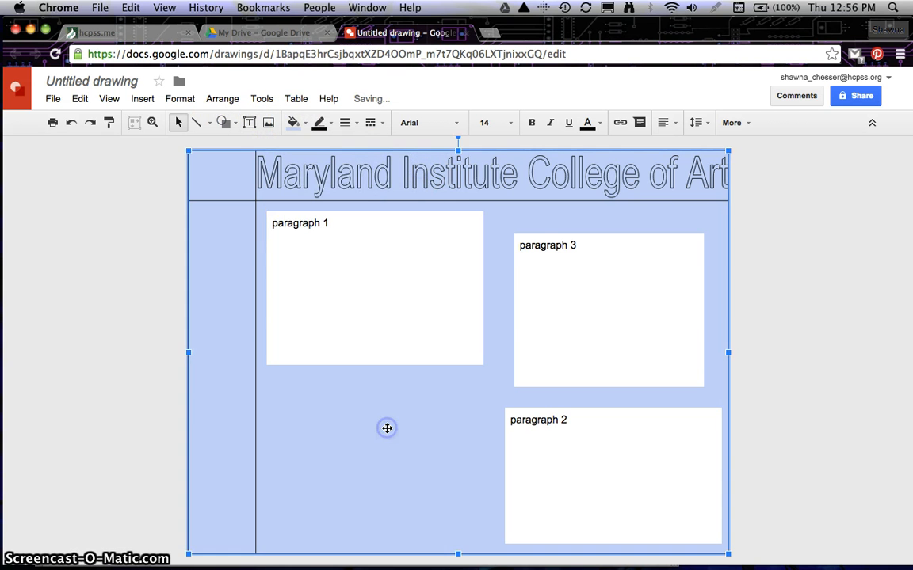
pyautogui.moveTo(430, 316)
pyautogui.mouseDown()
pyautogui.moveTo(409, 363)
pyautogui.moveTo(399, 306)
pyautogui.moveTo(432, 299)
pyautogui.mouseUp()
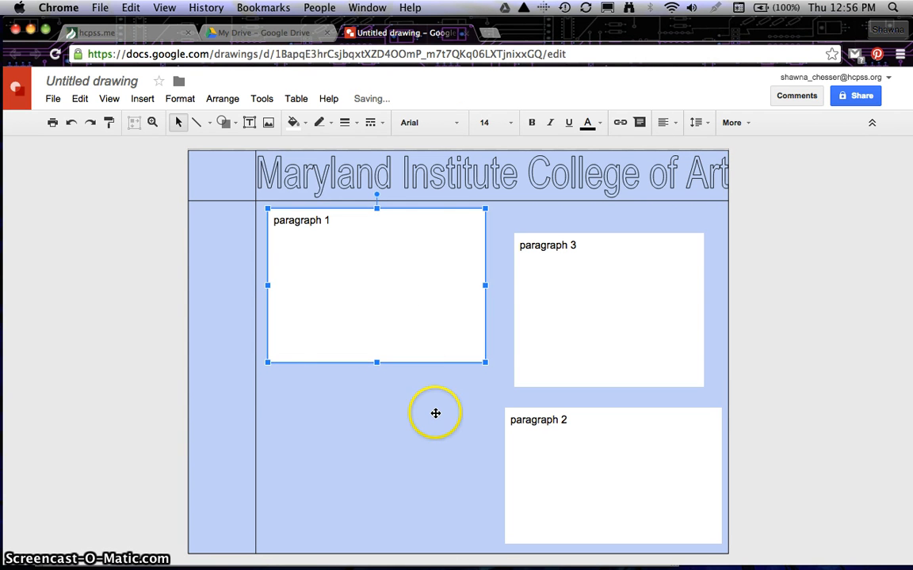